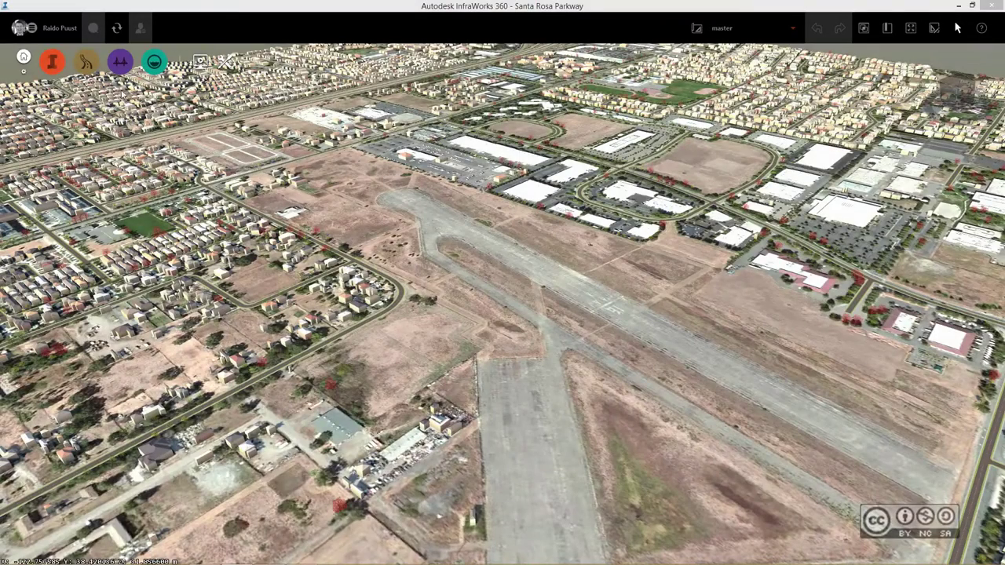
Start a local road with the Street > Boulevard with Summer Hardwood draw style
left_click(88, 65)
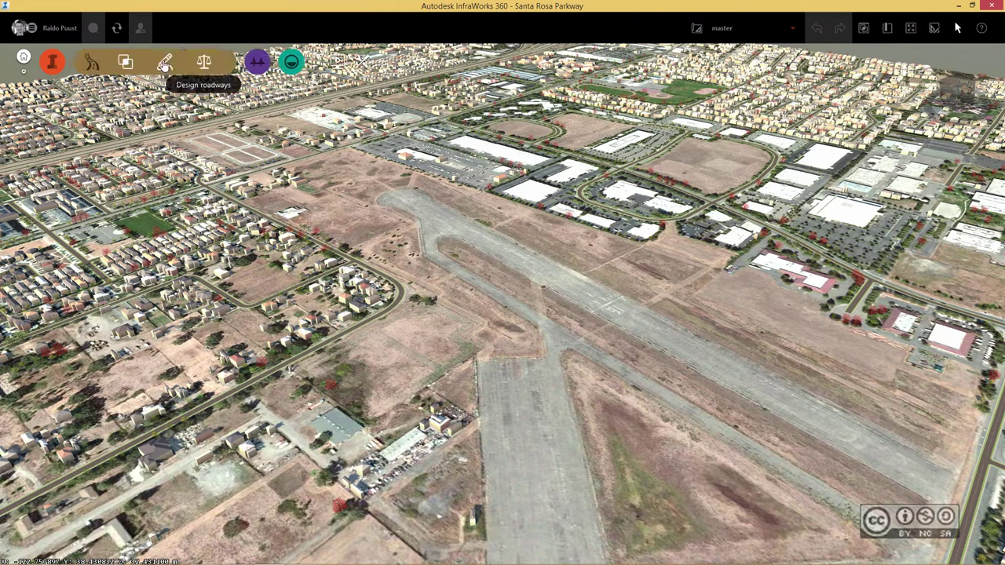
left_click(165, 65)
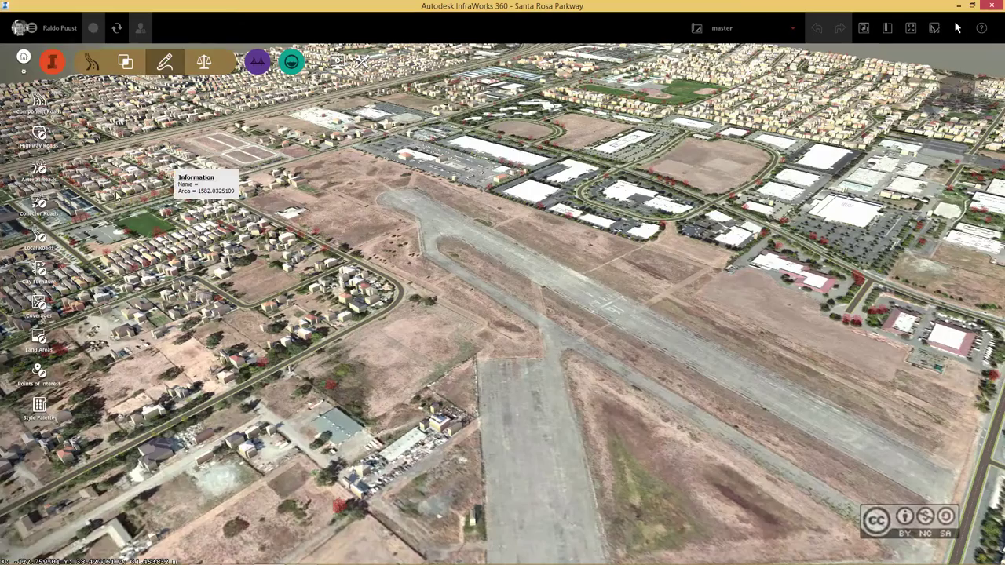
left_click(38, 241)
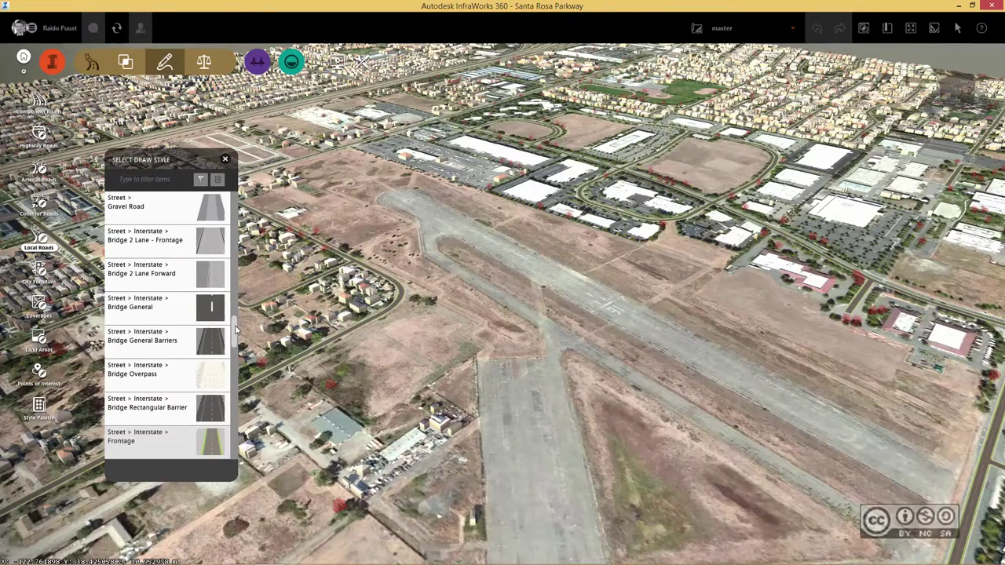
left_click_drag(236, 329, 236, 208)
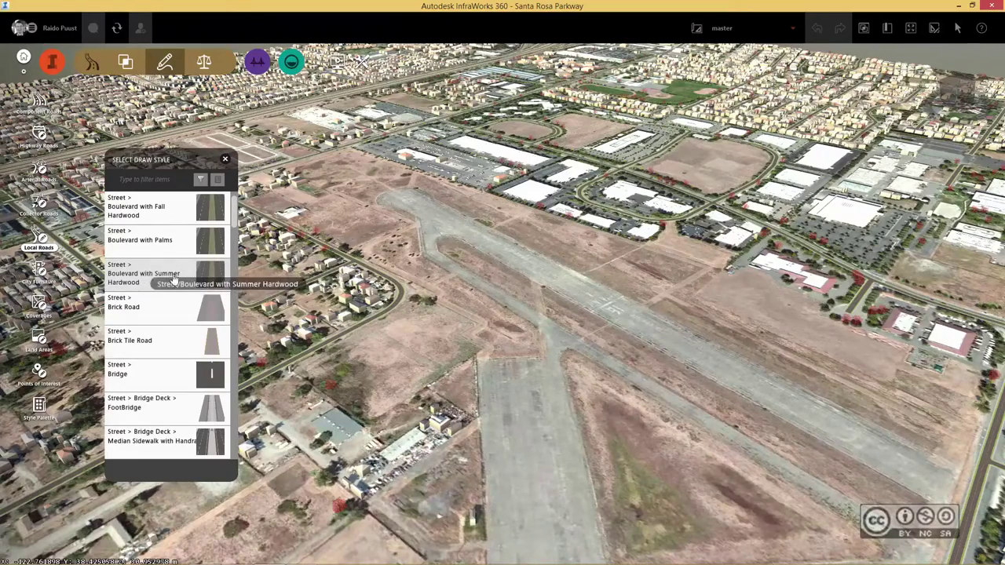
left_click(149, 281)
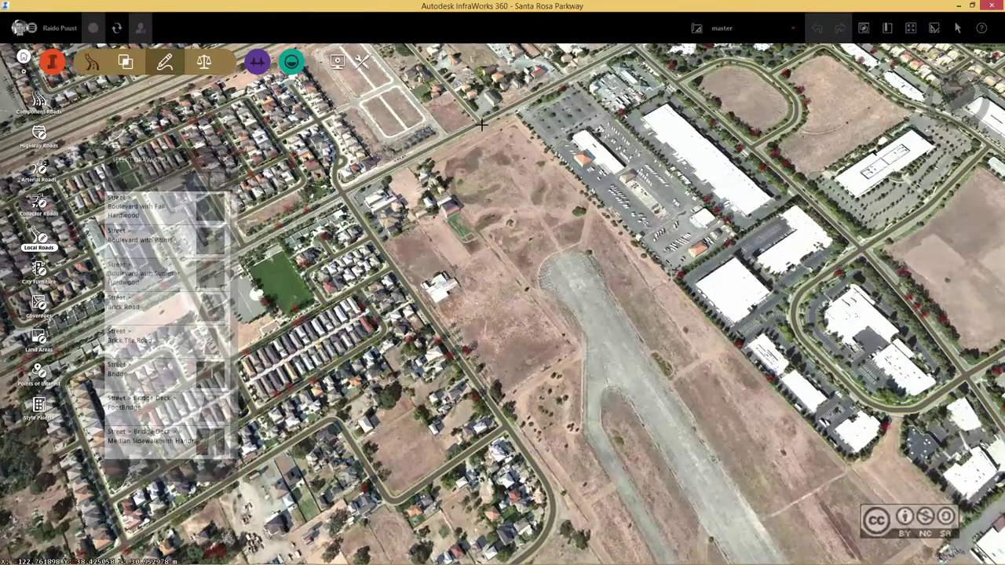
Draw the road down the runway, bending southwest to end at the western street (about 1863 m)
left_click(514, 161)
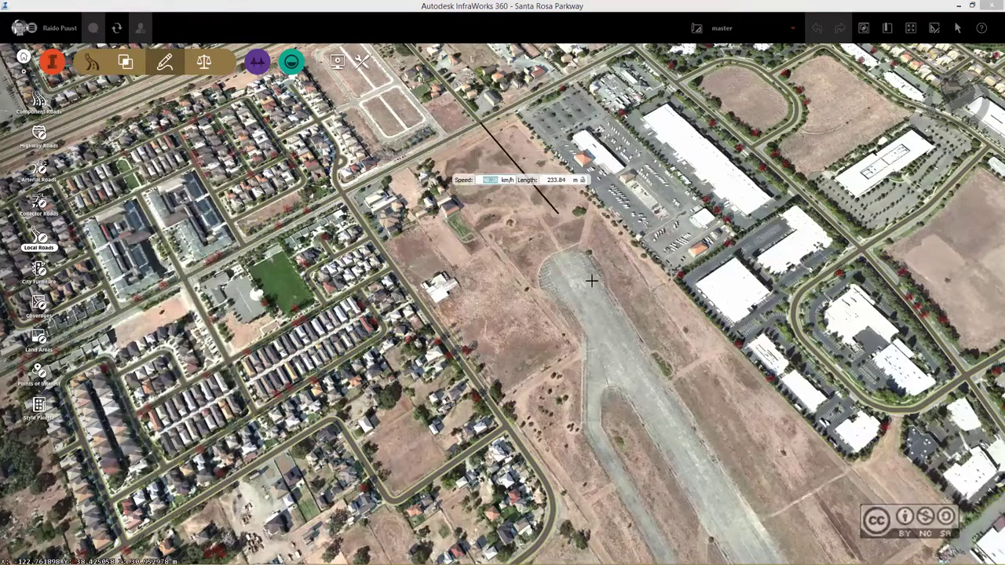
left_click(647, 361)
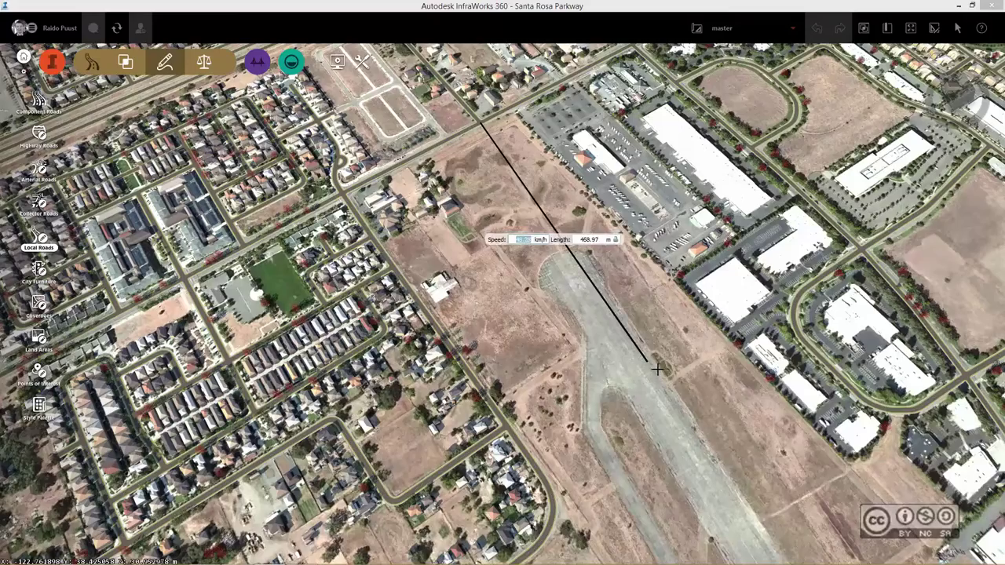
middle_click_drag(649, 372, 634, 460, "shift")
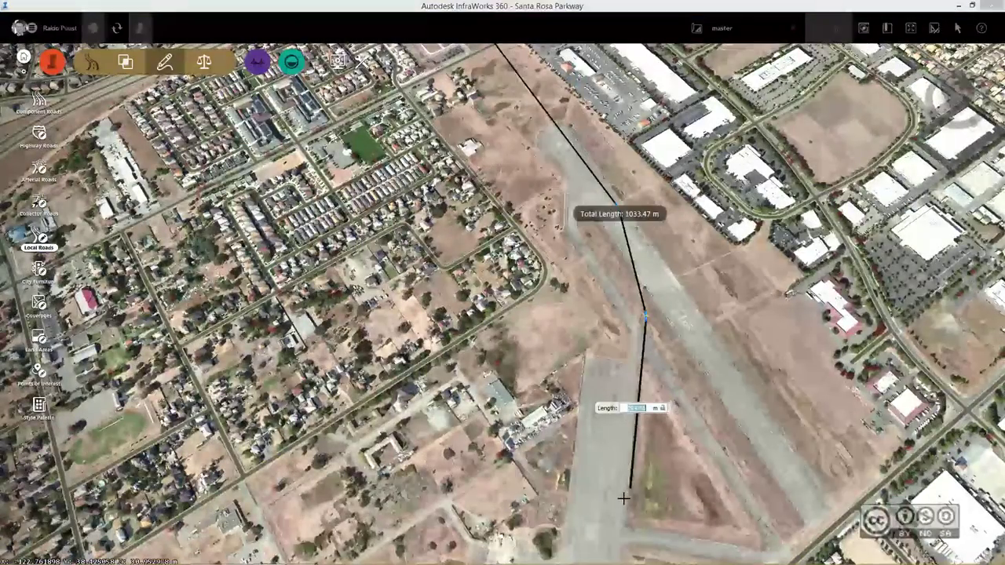
left_click(583, 525)
middle_click_drag(583, 525, 333, 432, "shift")
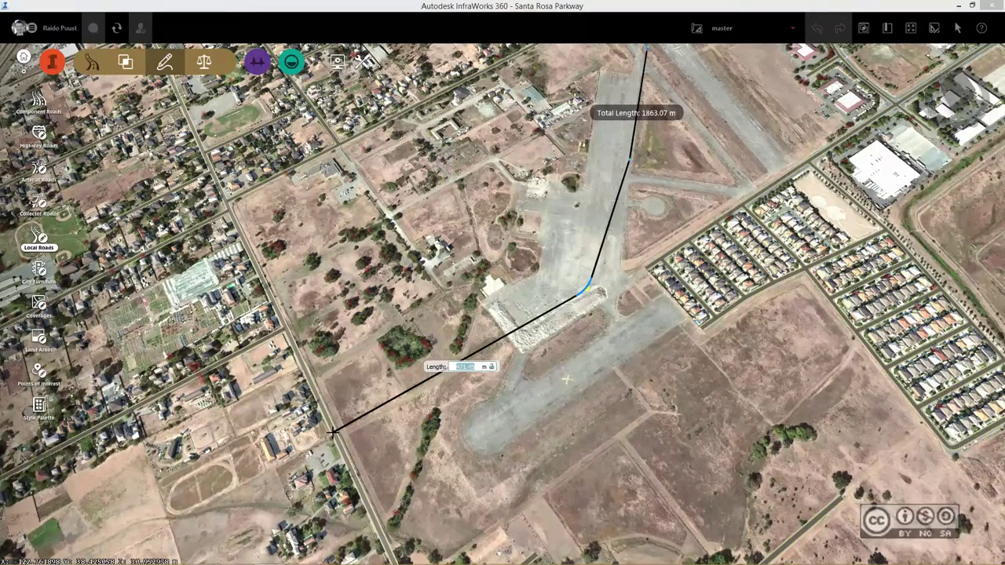
double_click(333, 432)
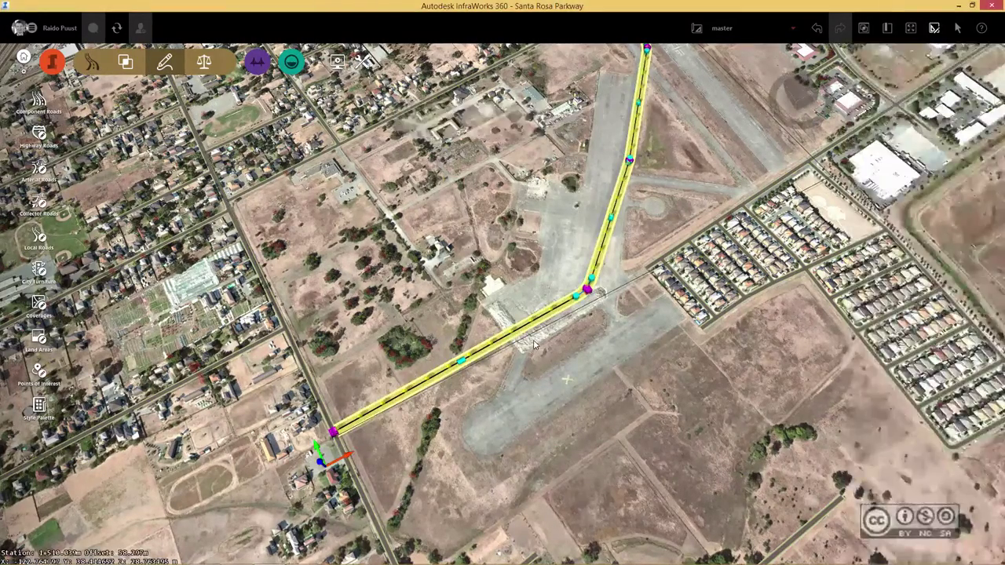
Zoom in and tilt to see the median trees, then select Road 1 for geometry editing
scroll(498, 370, "up", 5)
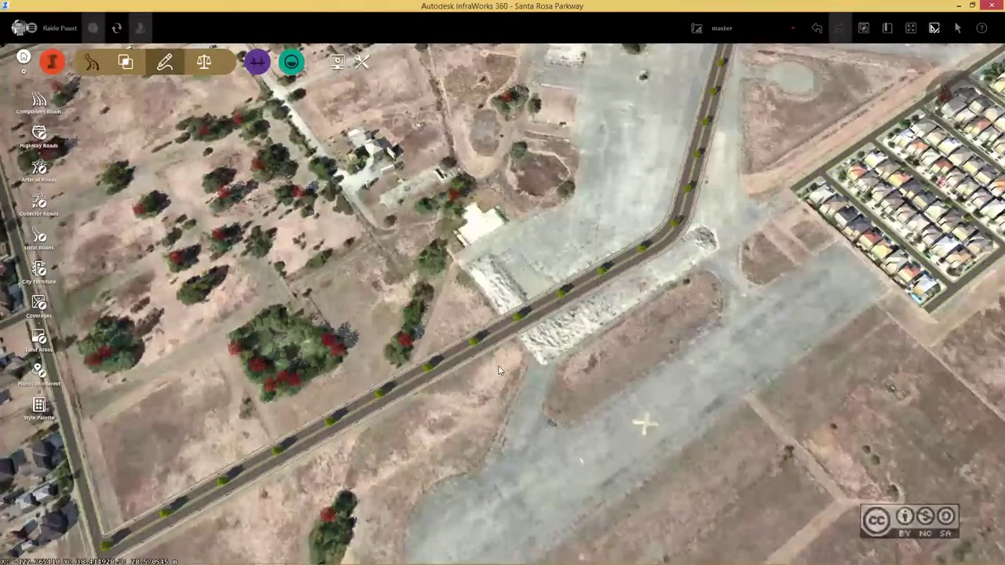
scroll(498, 371, "up", 1)
scroll(498, 371, "up", 1)
scroll(498, 371, "up", 1)
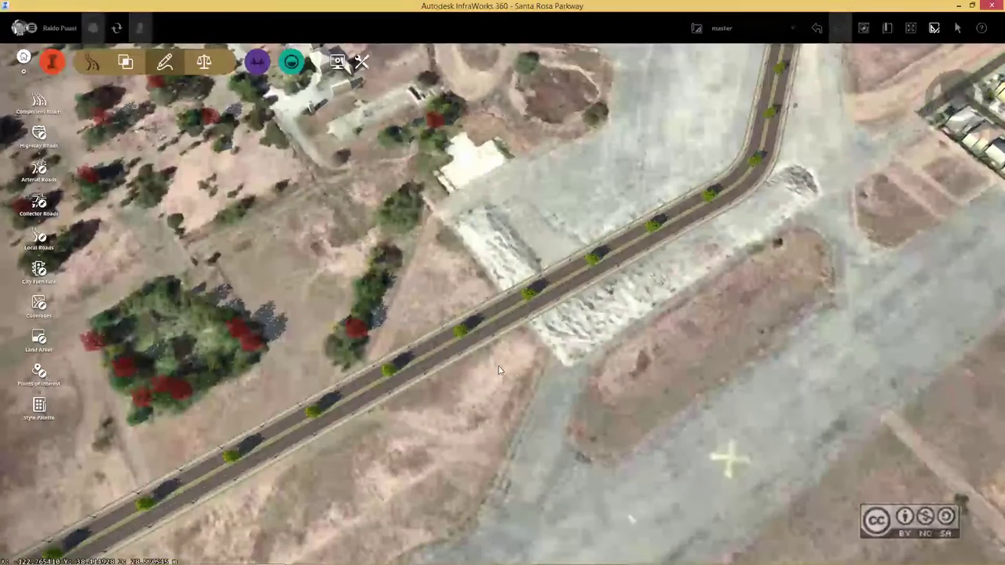
scroll(498, 370, "up", 1)
scroll(498, 371, "up", 1)
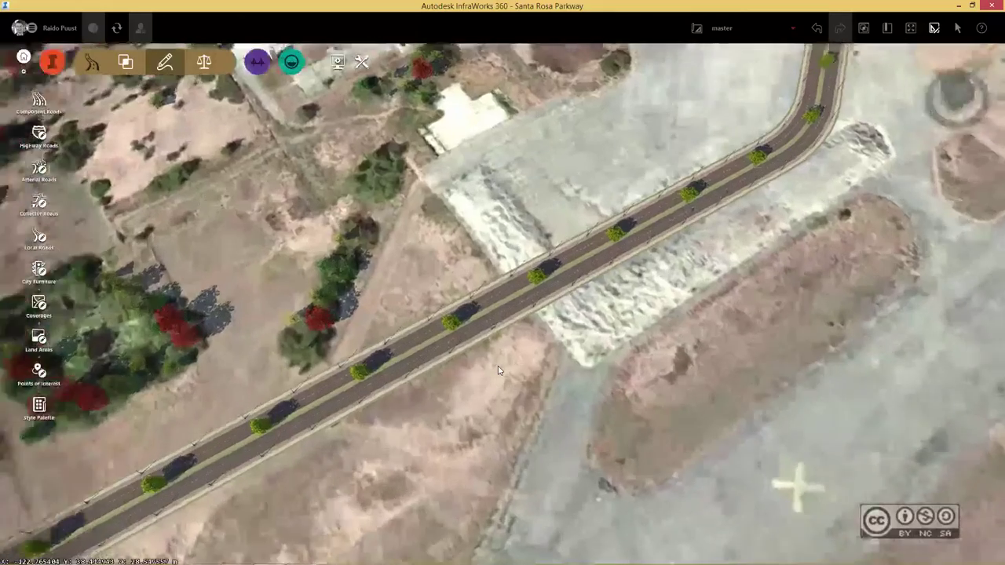
scroll(498, 370, "up", 1)
scroll(498, 371, "up", 1)
scroll(498, 371, "up", 1)
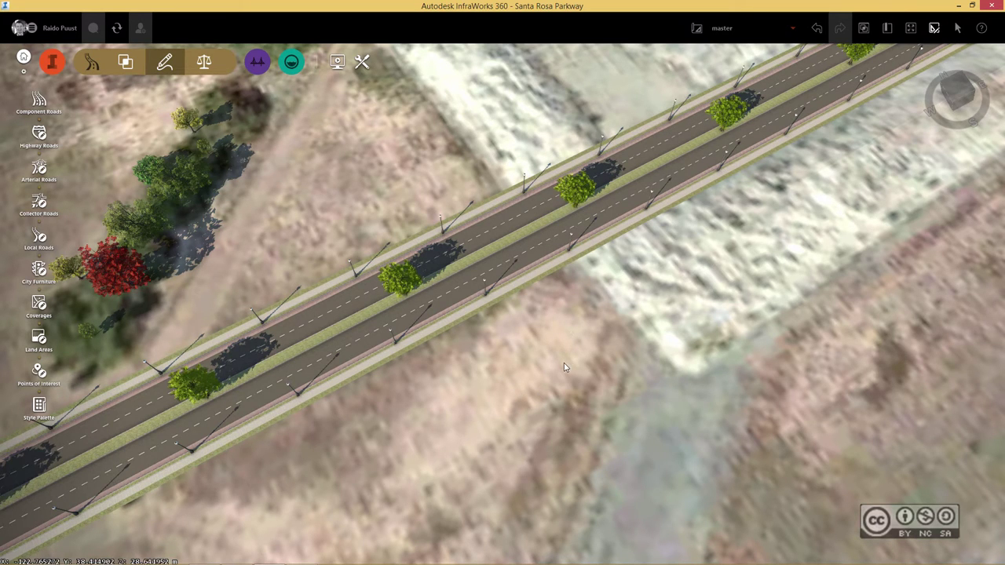
middle_click_drag(564, 363, 563, 278)
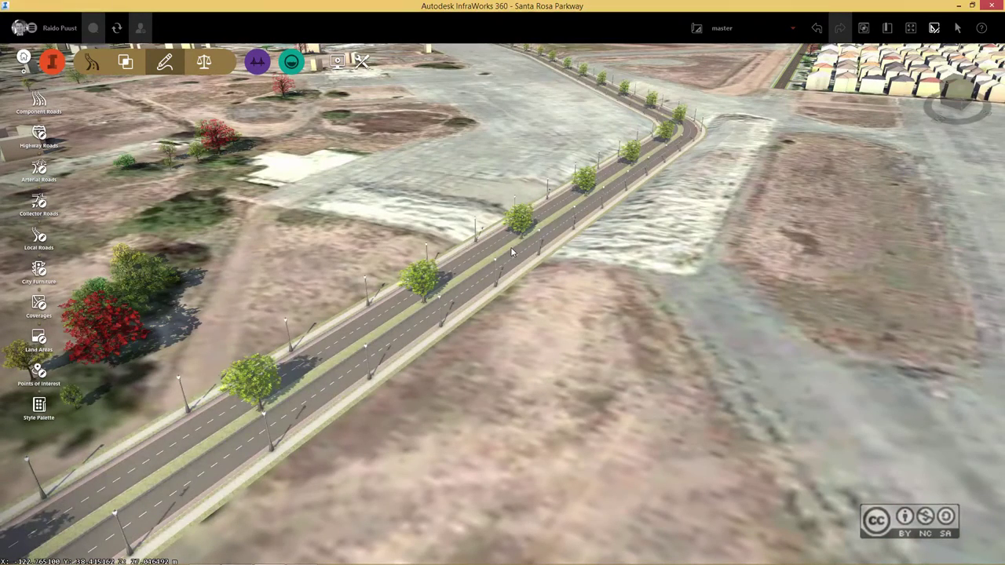
left_click(511, 250)
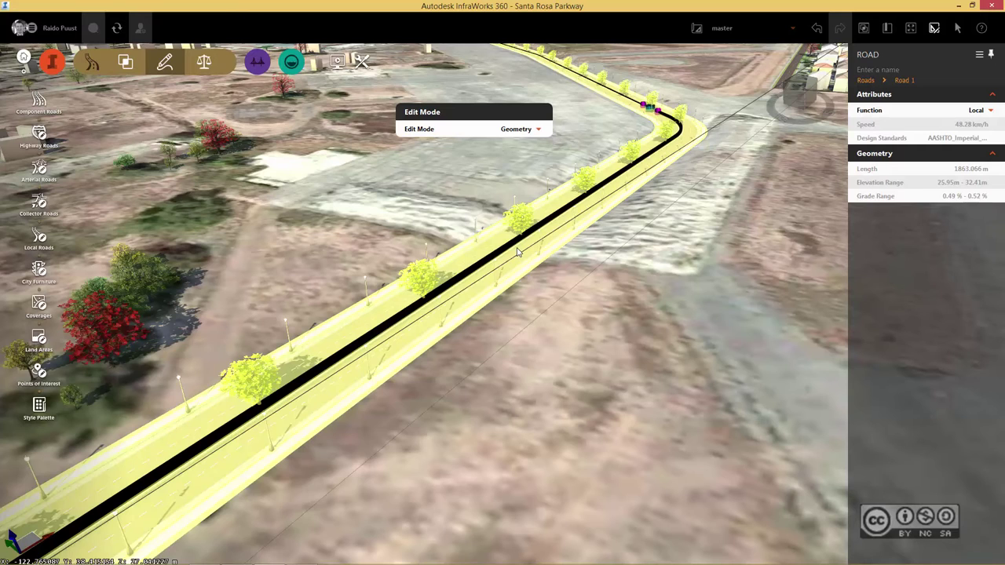
Widen the road's bend at the runway's south end into a smoother, larger-radius curve
right_click(515, 250)
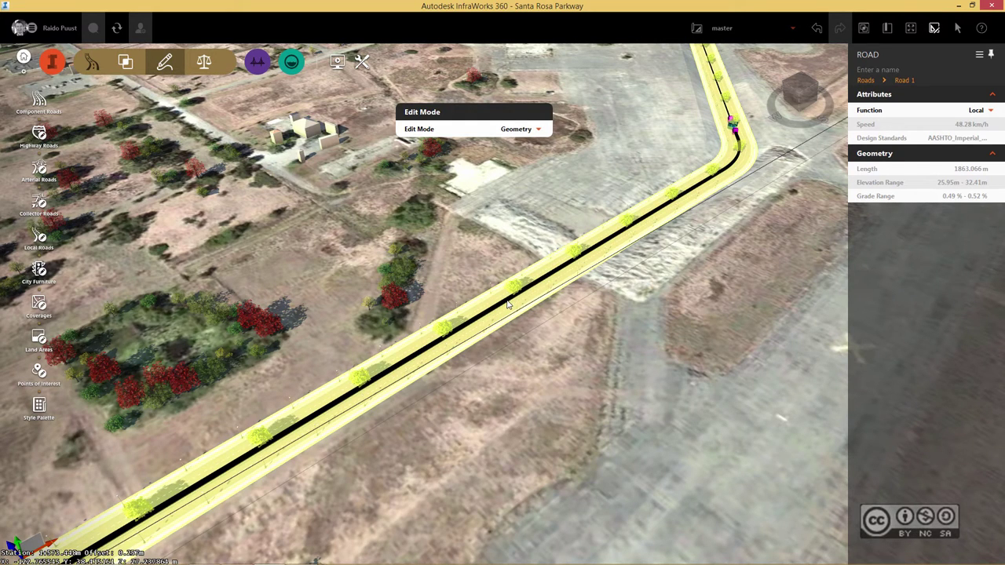
middle_click_drag(507, 305, 534, 295)
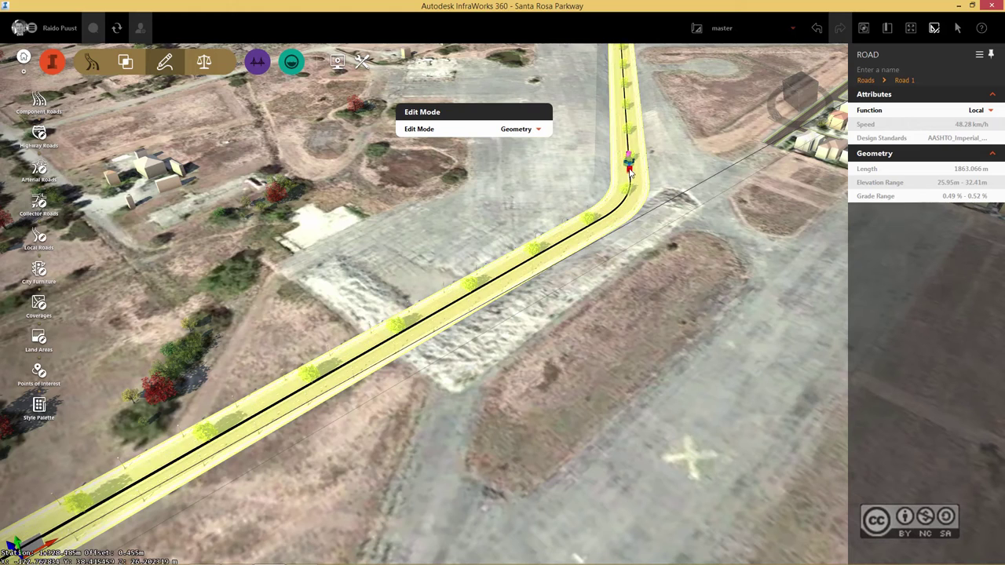
mouse_move(630, 181)
left_mouse_down()
mouse_move(679, 142)
mouse_move(674, 135)
left_mouse_up()
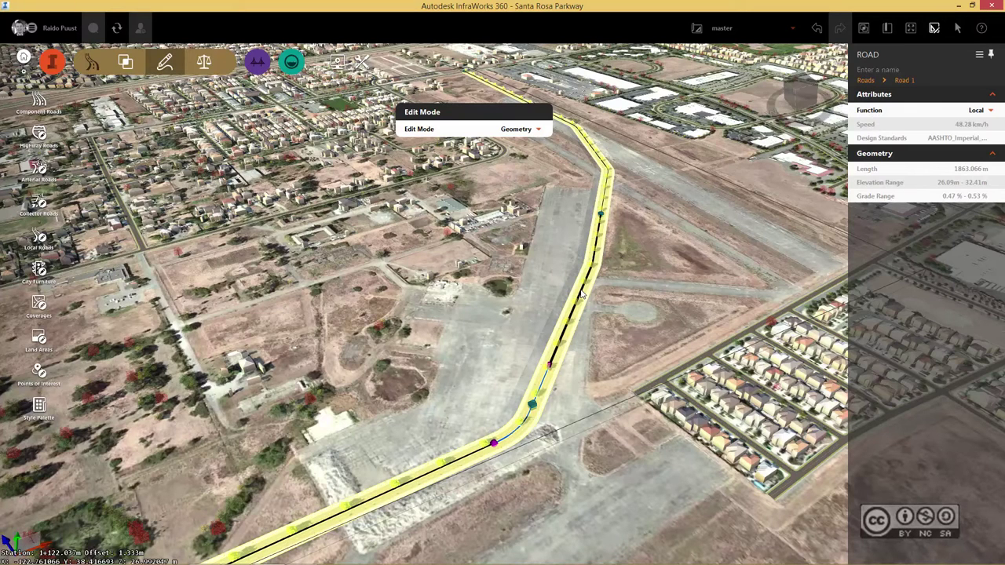
Dismiss the road's context menus without changes and leave Edit Mode, deselecting the boulevard
right_click(581, 294)
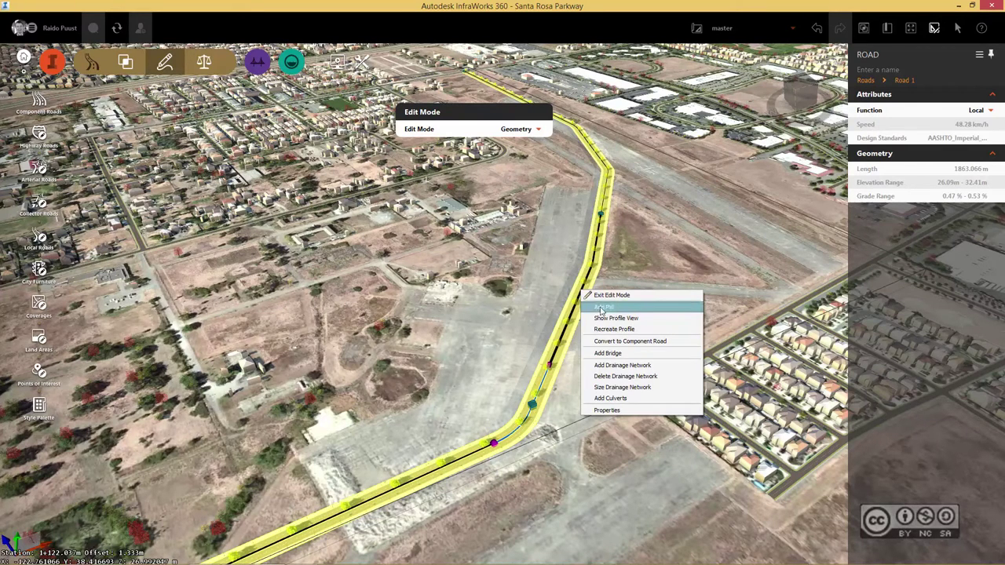
left_click(551, 371)
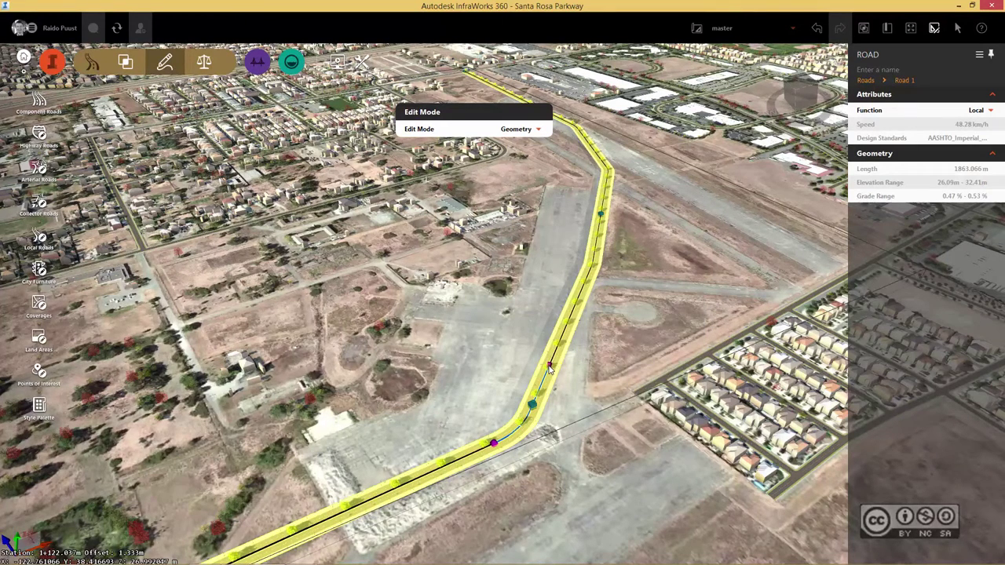
right_click(550, 369)
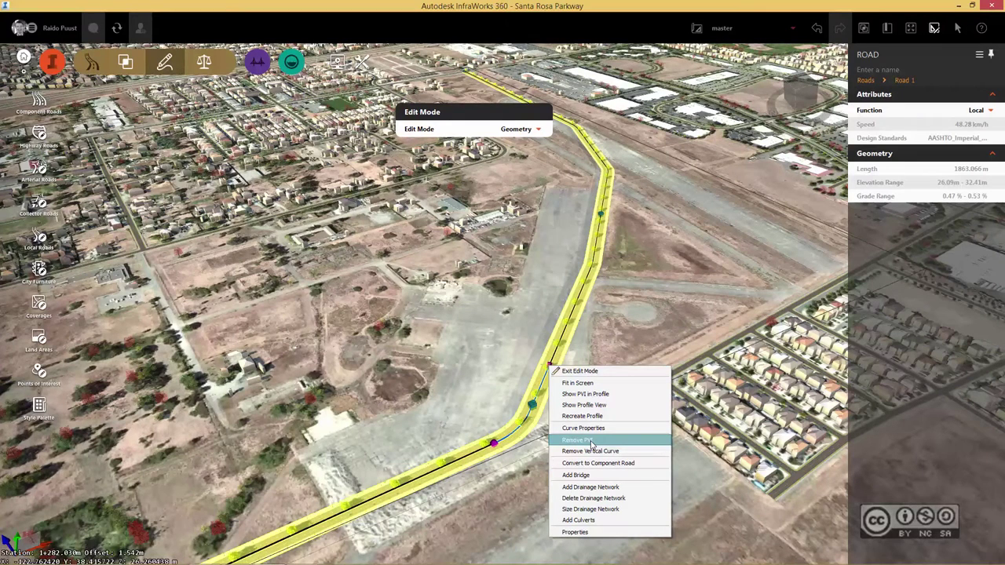
left_click(591, 442)
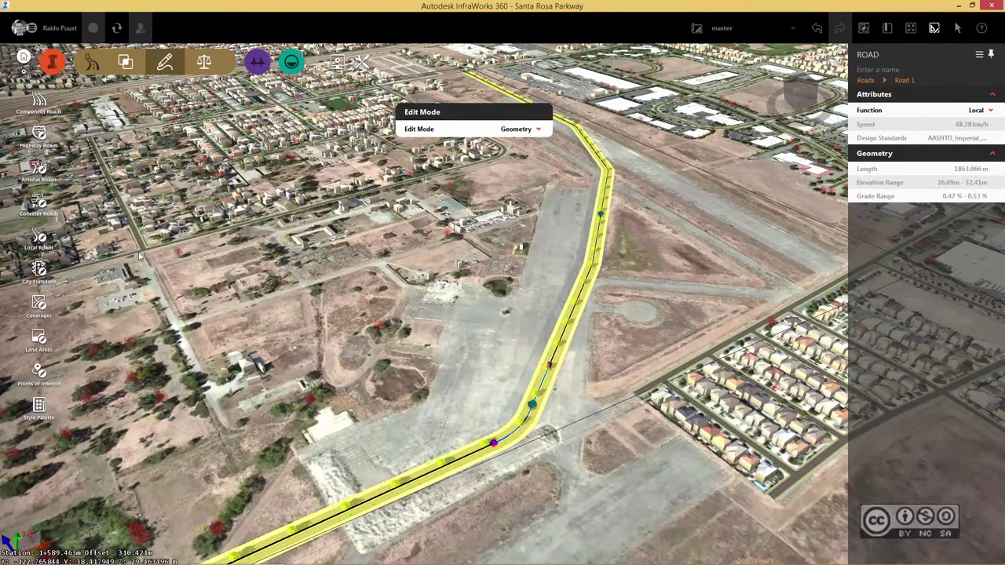
key("Escape")
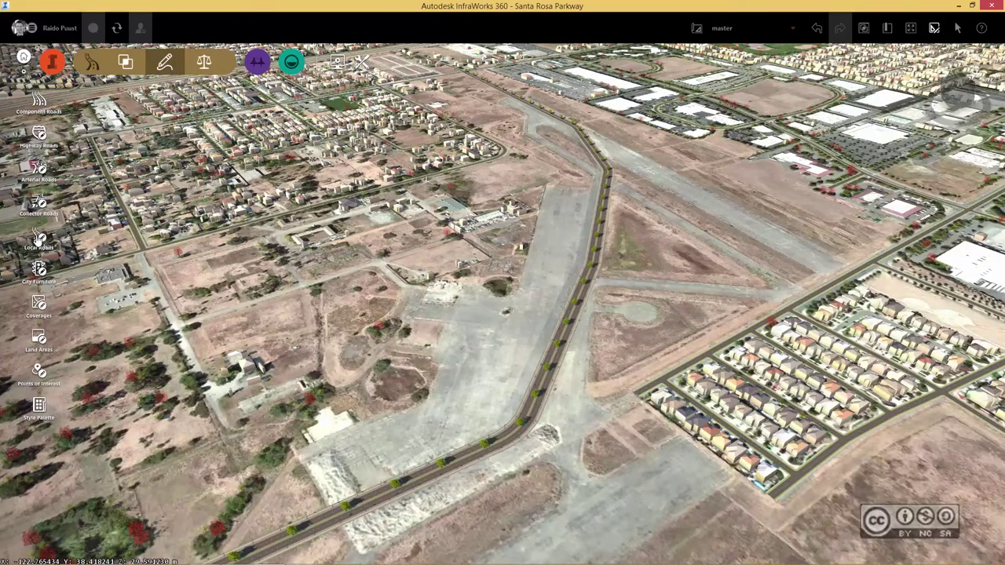
Choose the Street > Sidewalk and Greenspace style and start the side road on the northern street
left_click(38, 238)
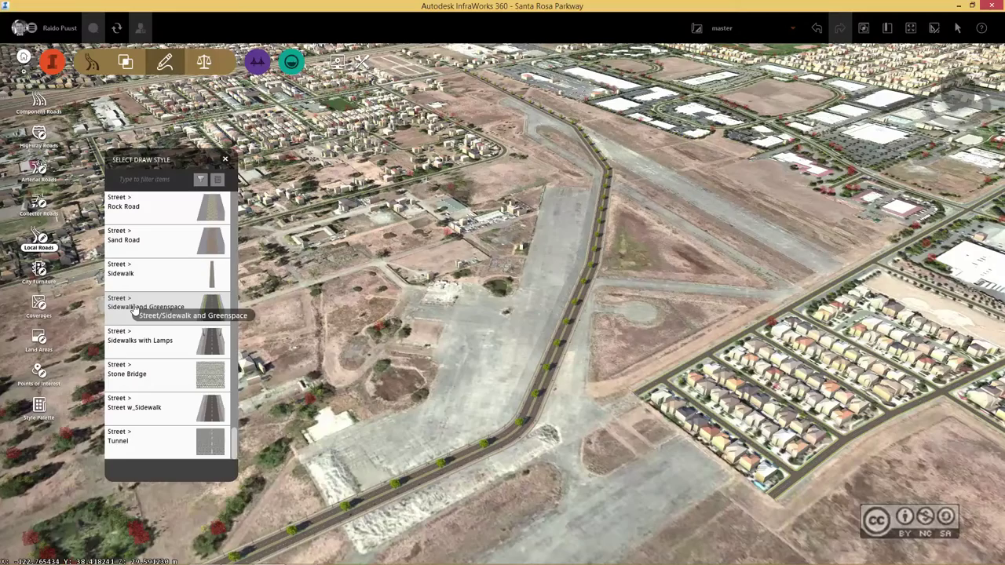
left_click(134, 308)
scroll(353, 186, "up", 5)
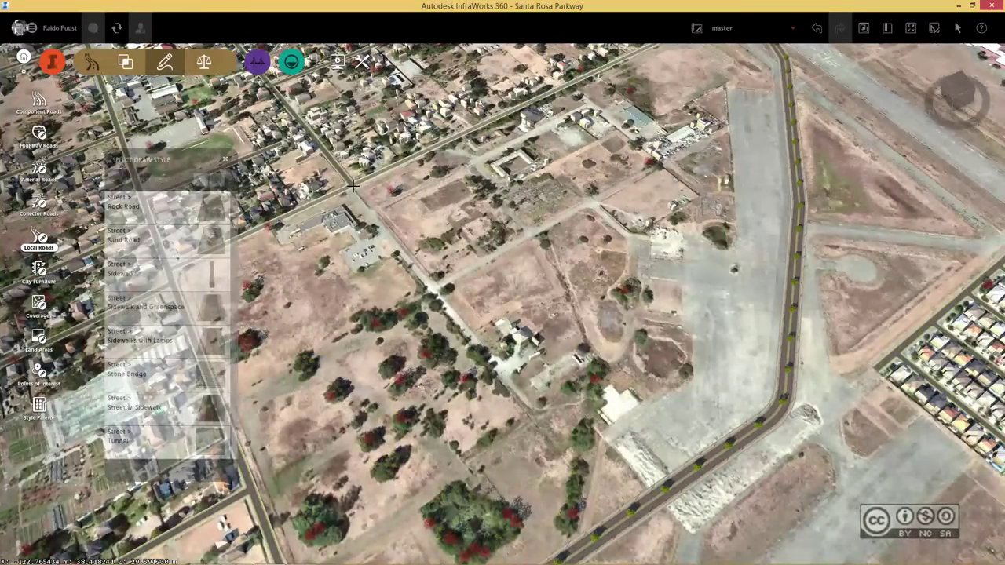
left_click(354, 186)
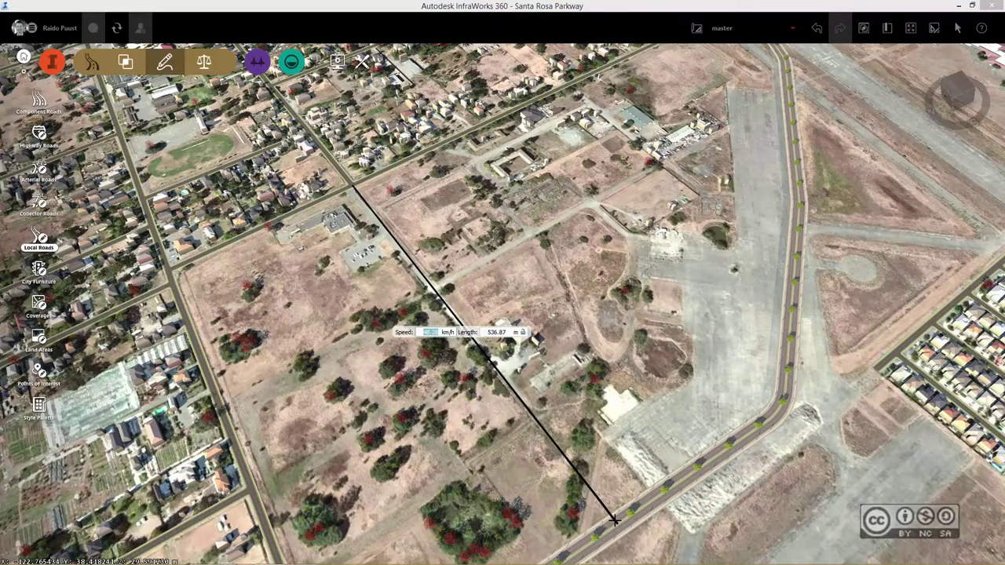
End the side road on the boulevard and select the new Intersection 1
double_click(617, 522)
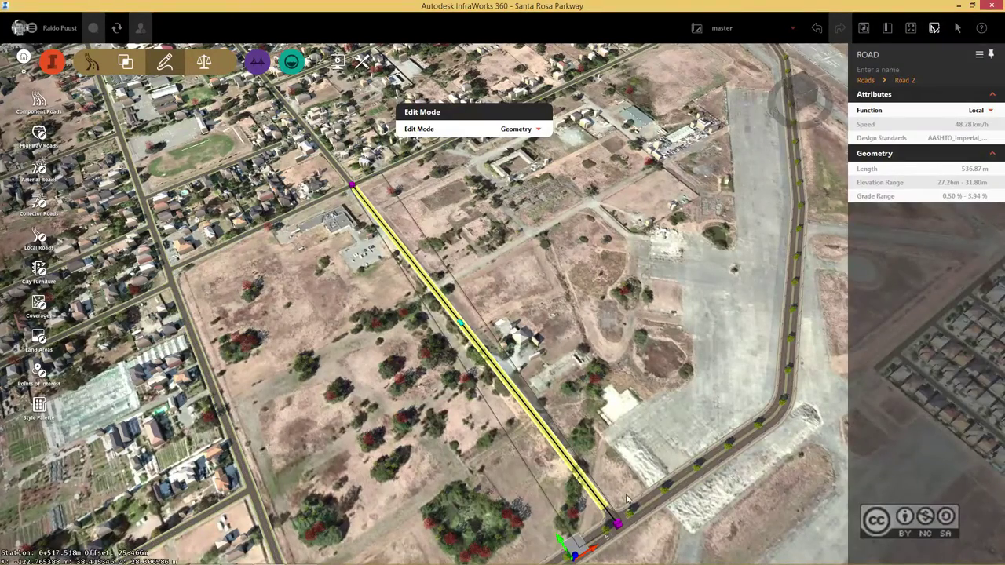
left_click_drag(628, 498, 550, 387)
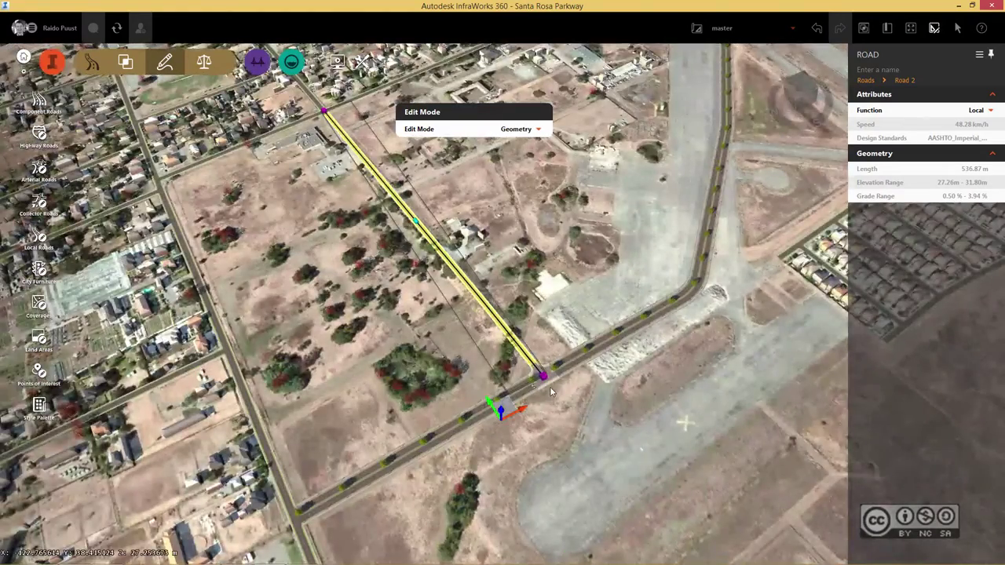
scroll(549, 387, "up", 10)
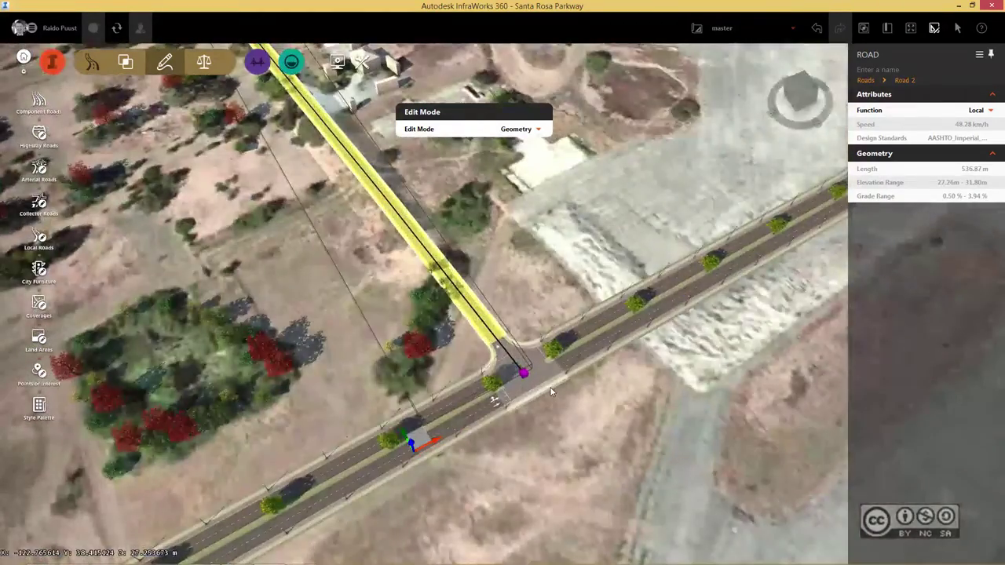
left_click(505, 370)
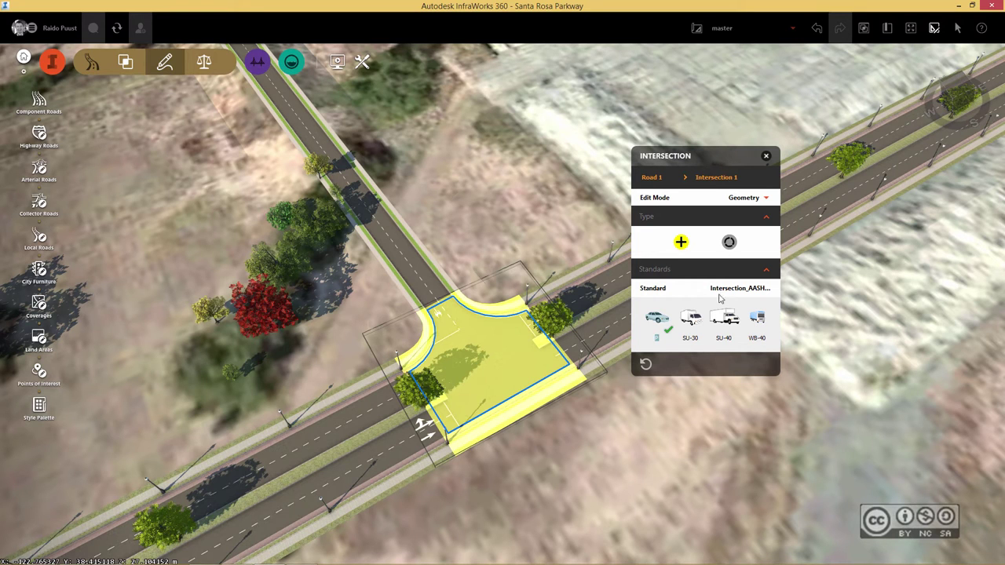
Set the intersection's design vehicle to SU-40 and select the right curb return
left_click(725, 320)
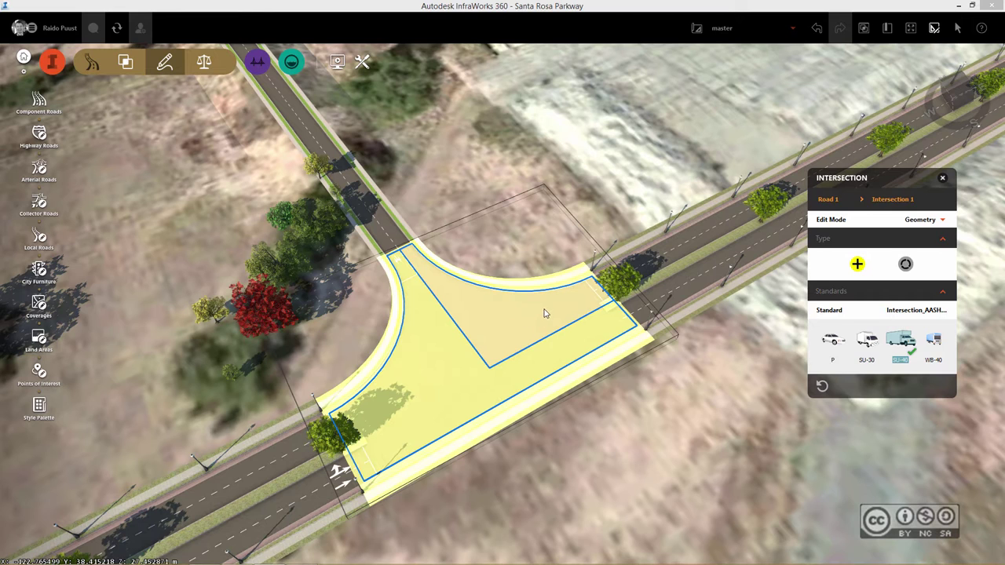
left_click(543, 312)
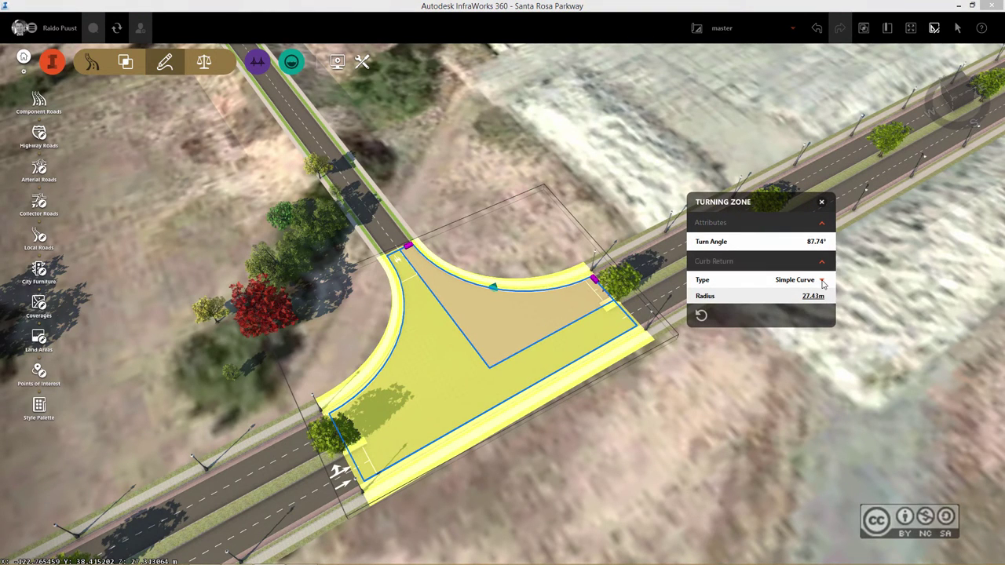
Change the right curb return to Simple Curve with Taper and extend its widening east along the boulevard
left_click(821, 281)
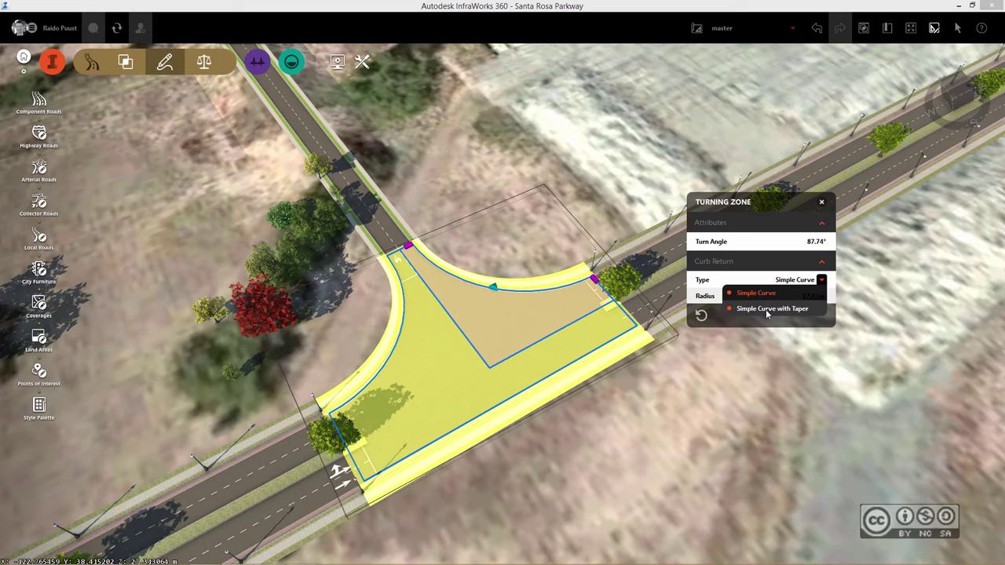
left_click(767, 315)
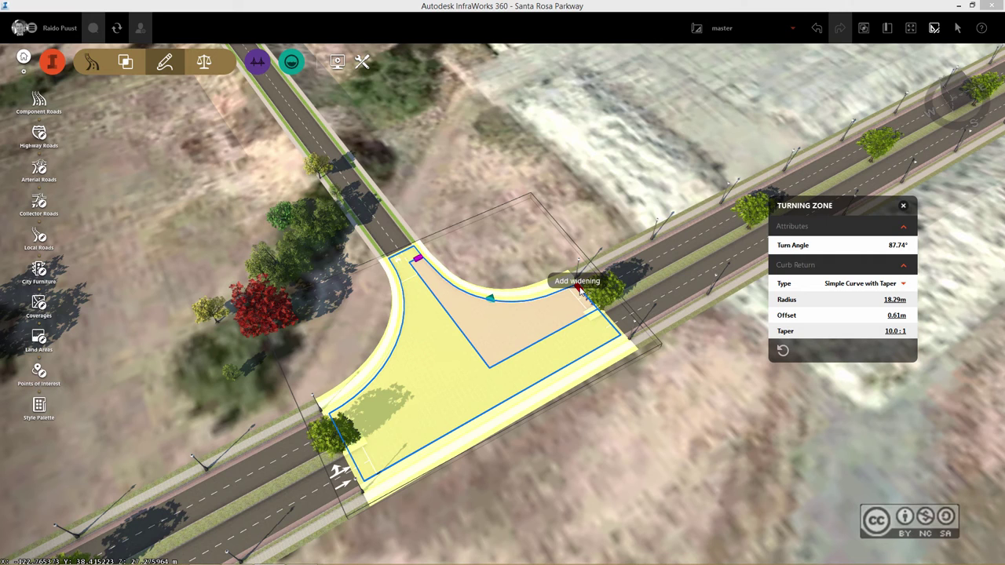
left_click_drag(579, 289, 729, 209)
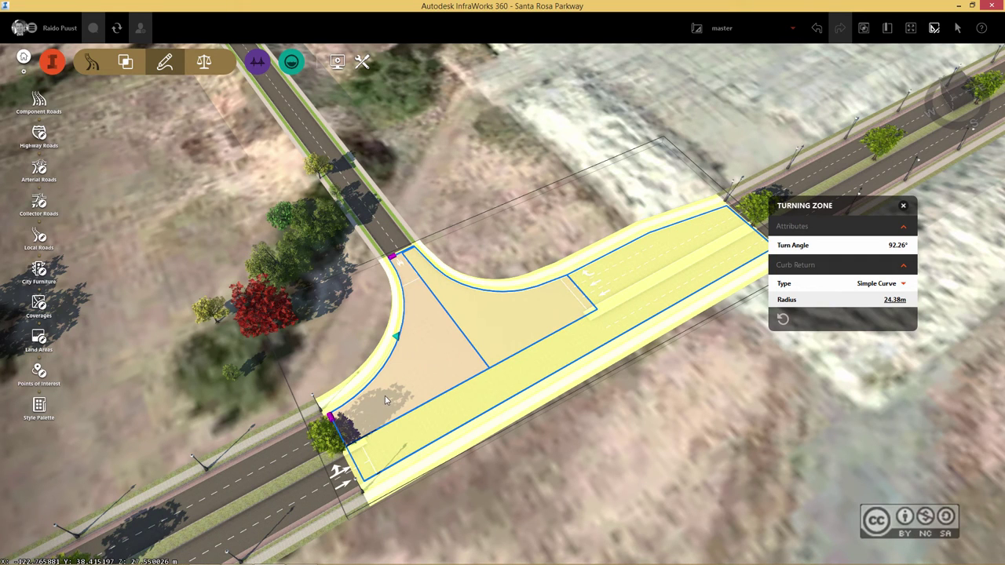
Make the left curb return Simple Curve with Taper and stretch its taper west along the boulevard
left_click(904, 284)
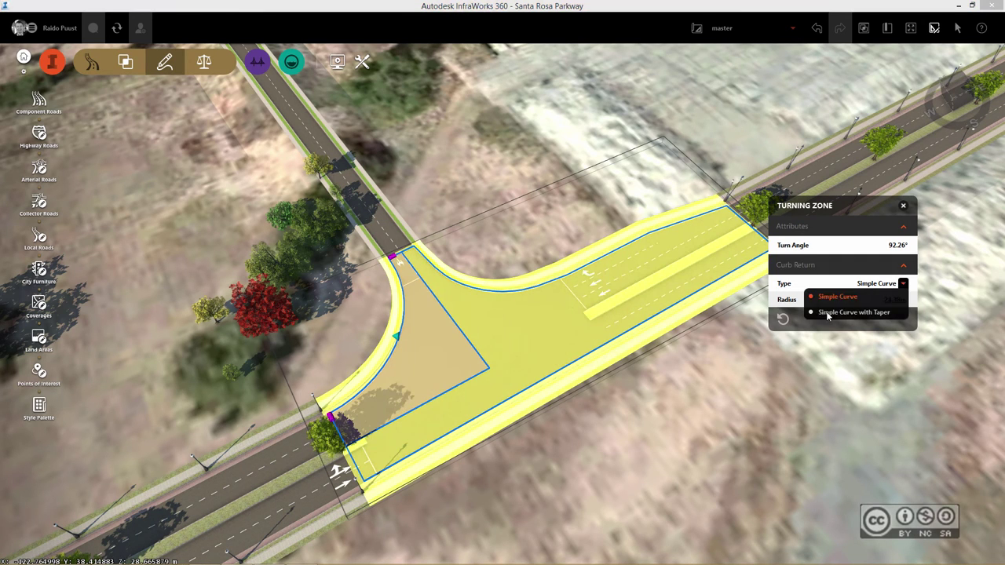
left_click(852, 296)
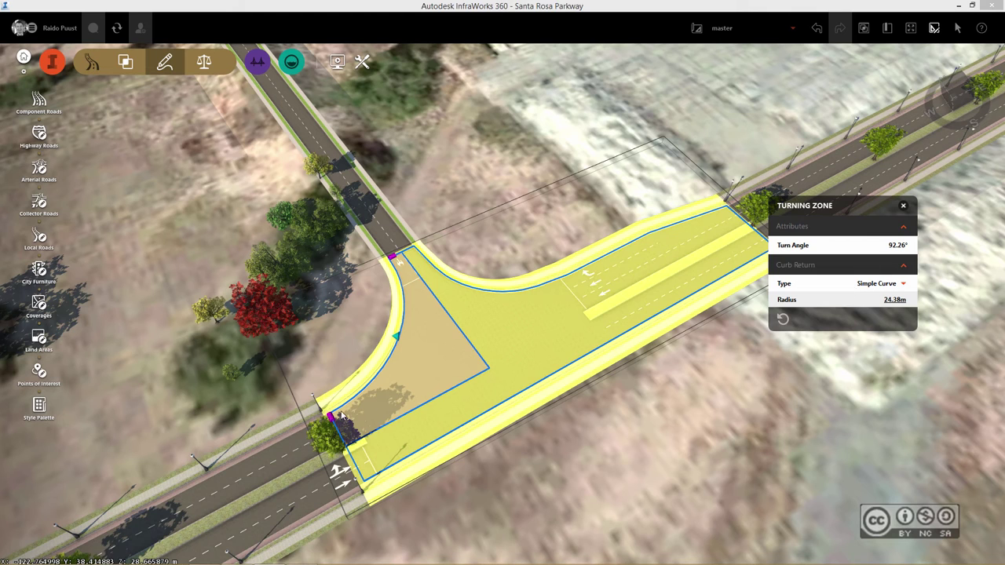
left_click_drag(171, 499, 163, 504)
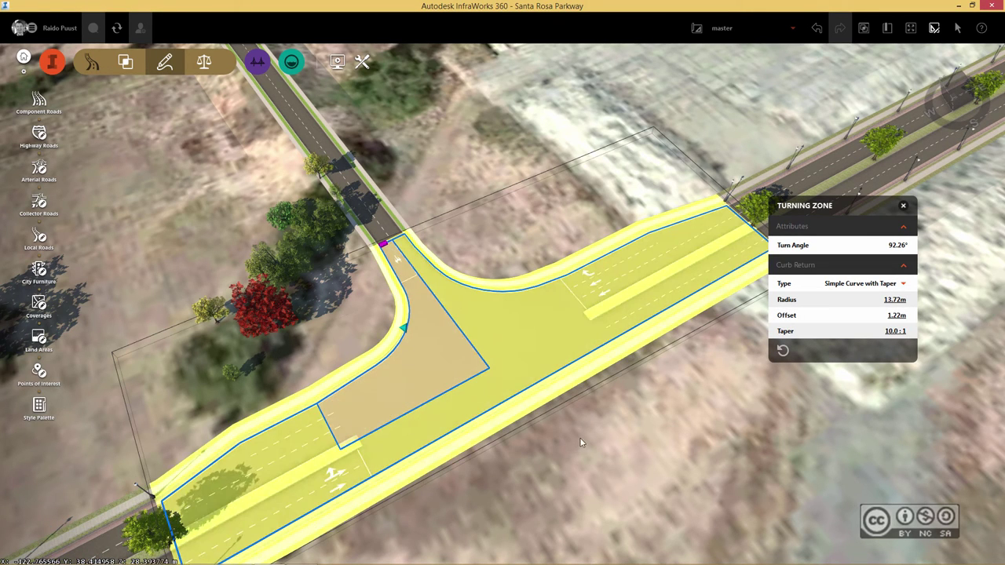
Deselect, zoom out slightly, and reselect Intersection 1 to show its SU-40 Geometry settings
left_click(572, 454)
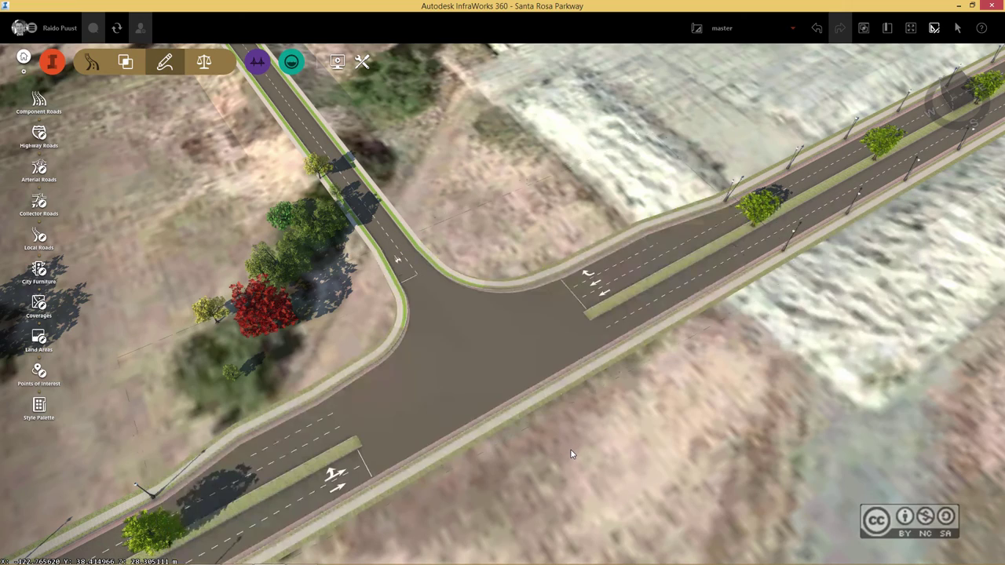
scroll(573, 452, "down", 2)
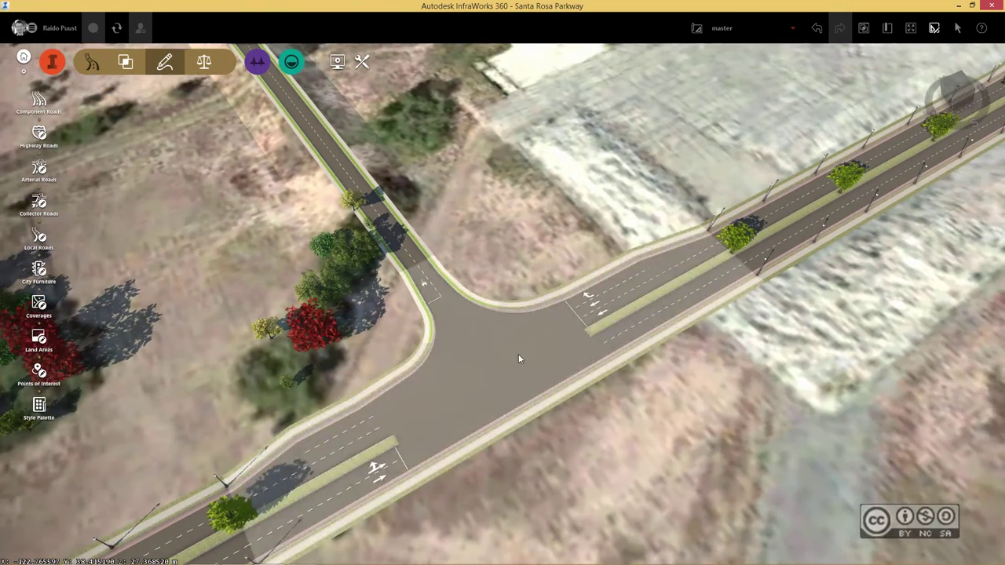
left_click(519, 354)
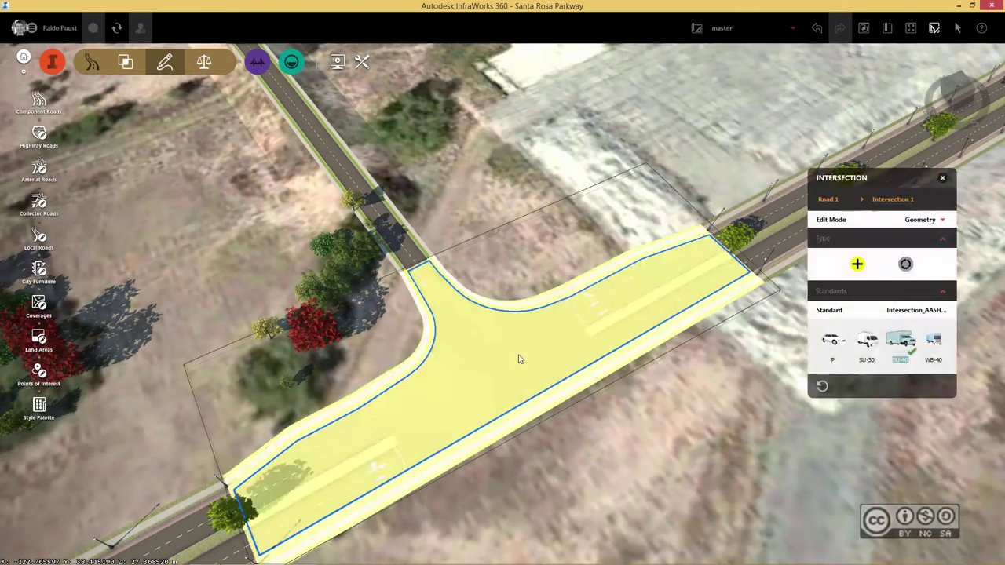